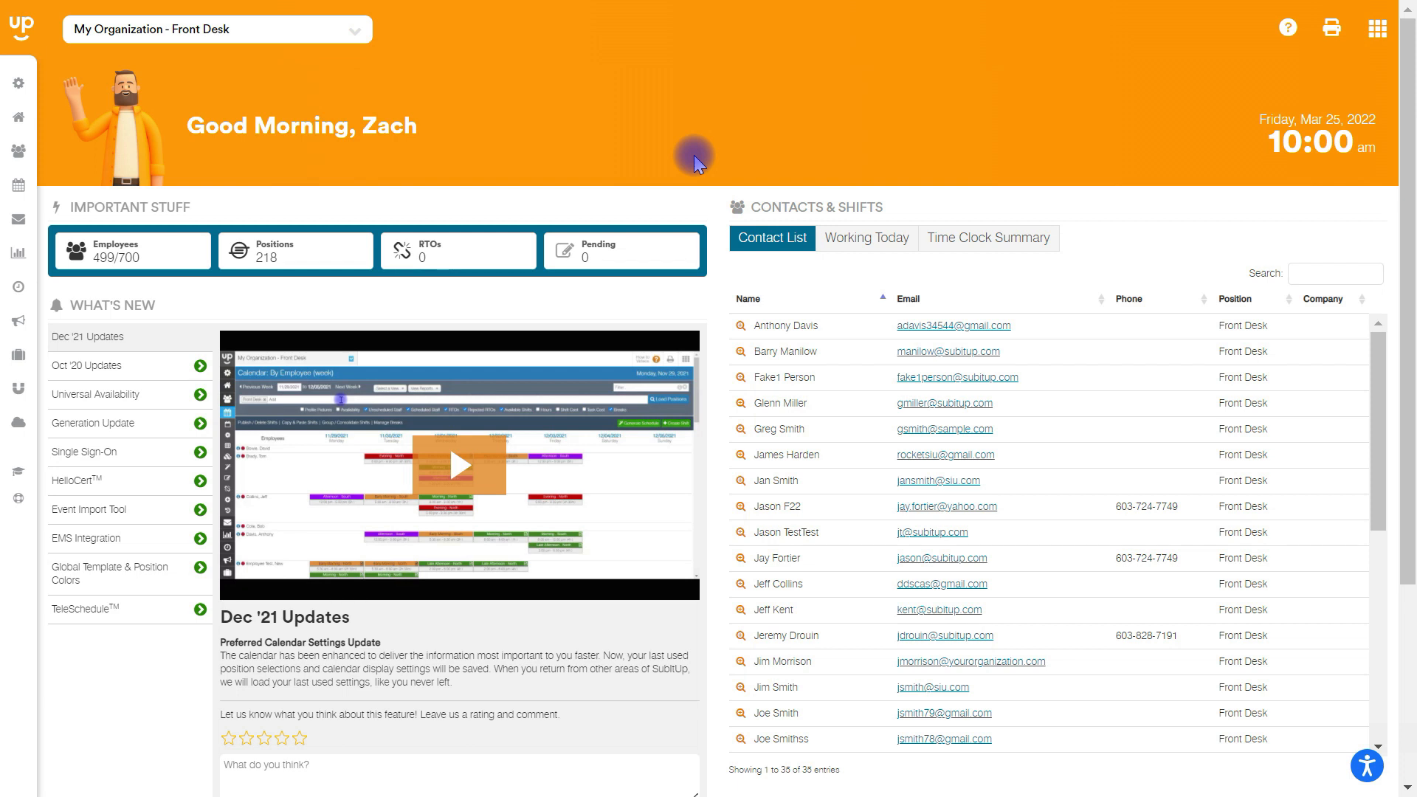
Step: Go to the staff page and start adding existing employees from other positions to Front Desk
mouse_move(14, 82)
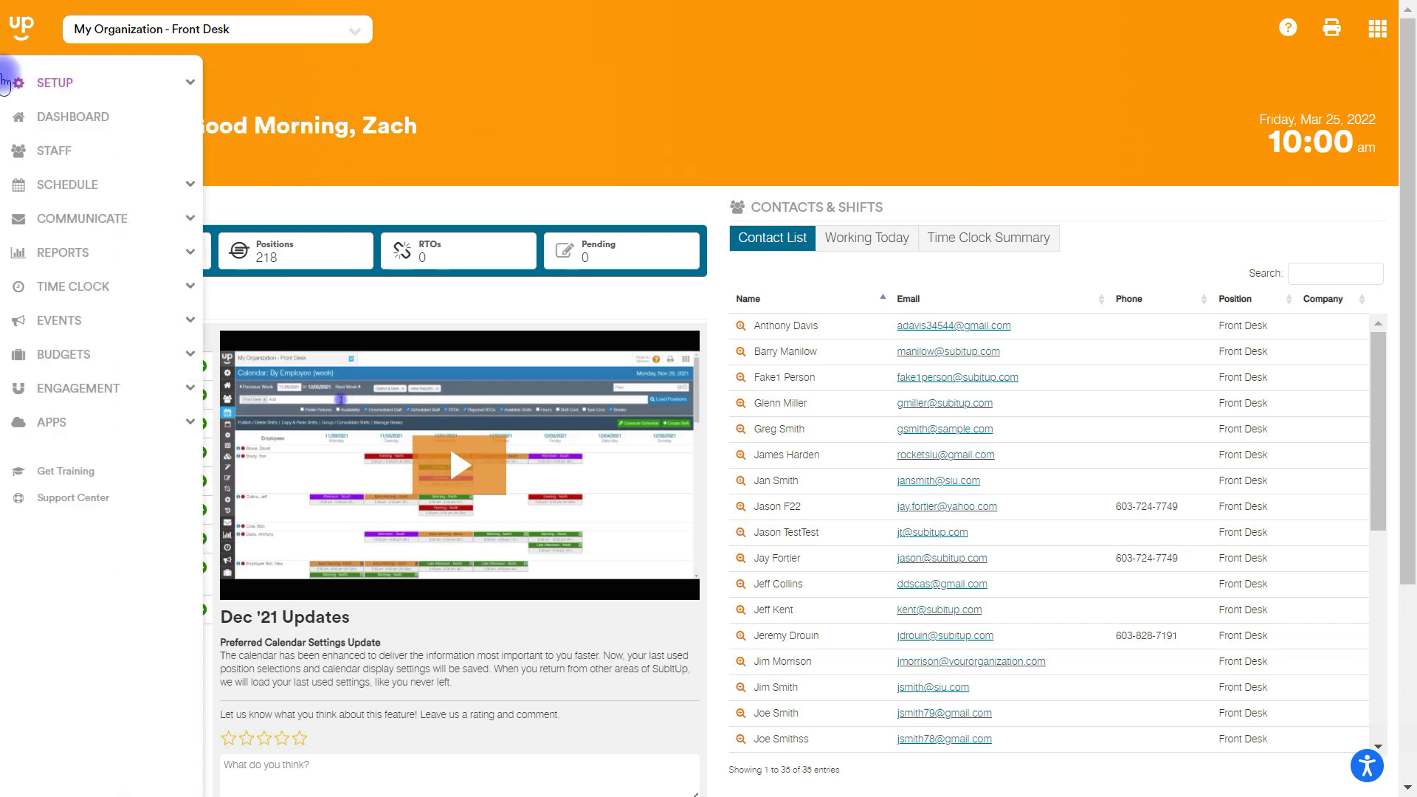
left_click(46, 150)
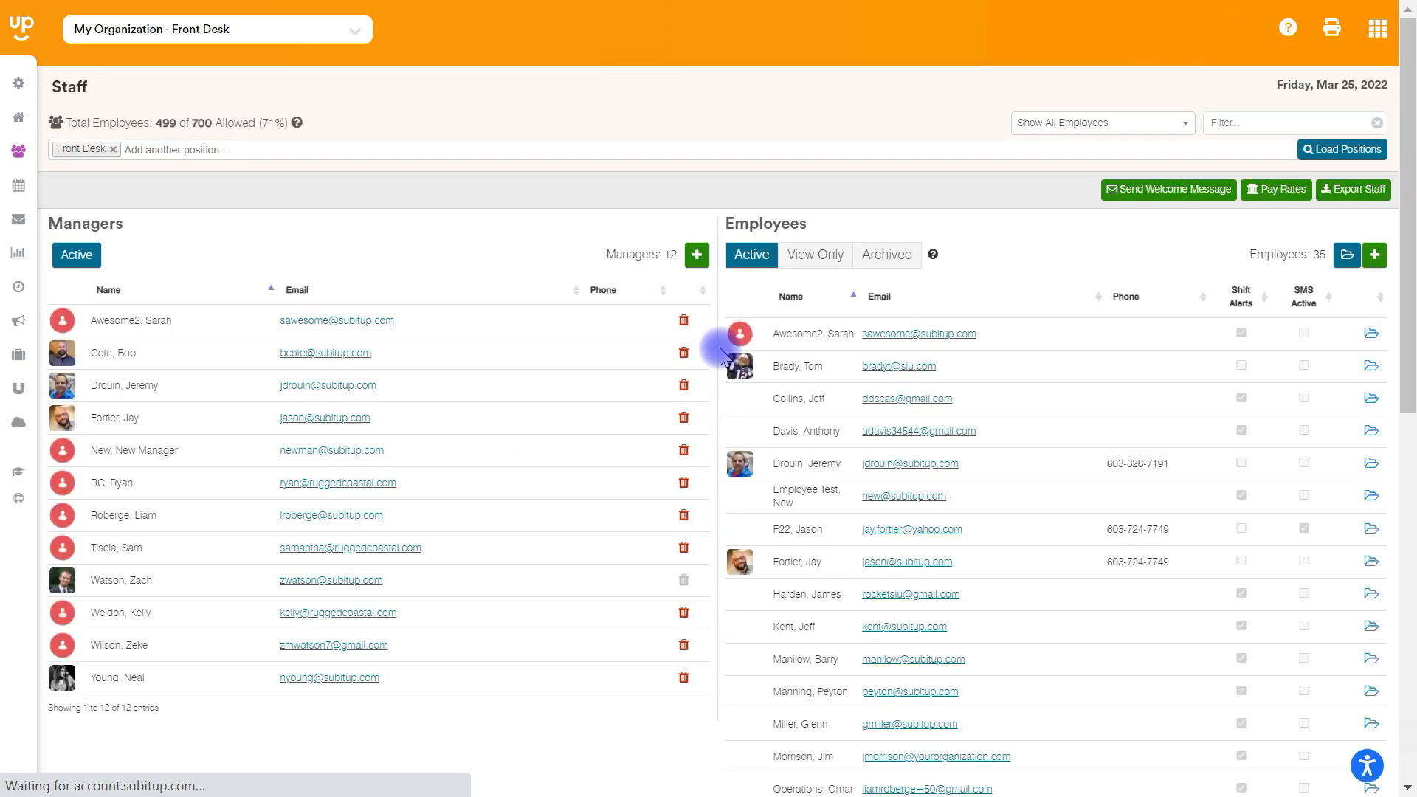
left_click(1374, 257)
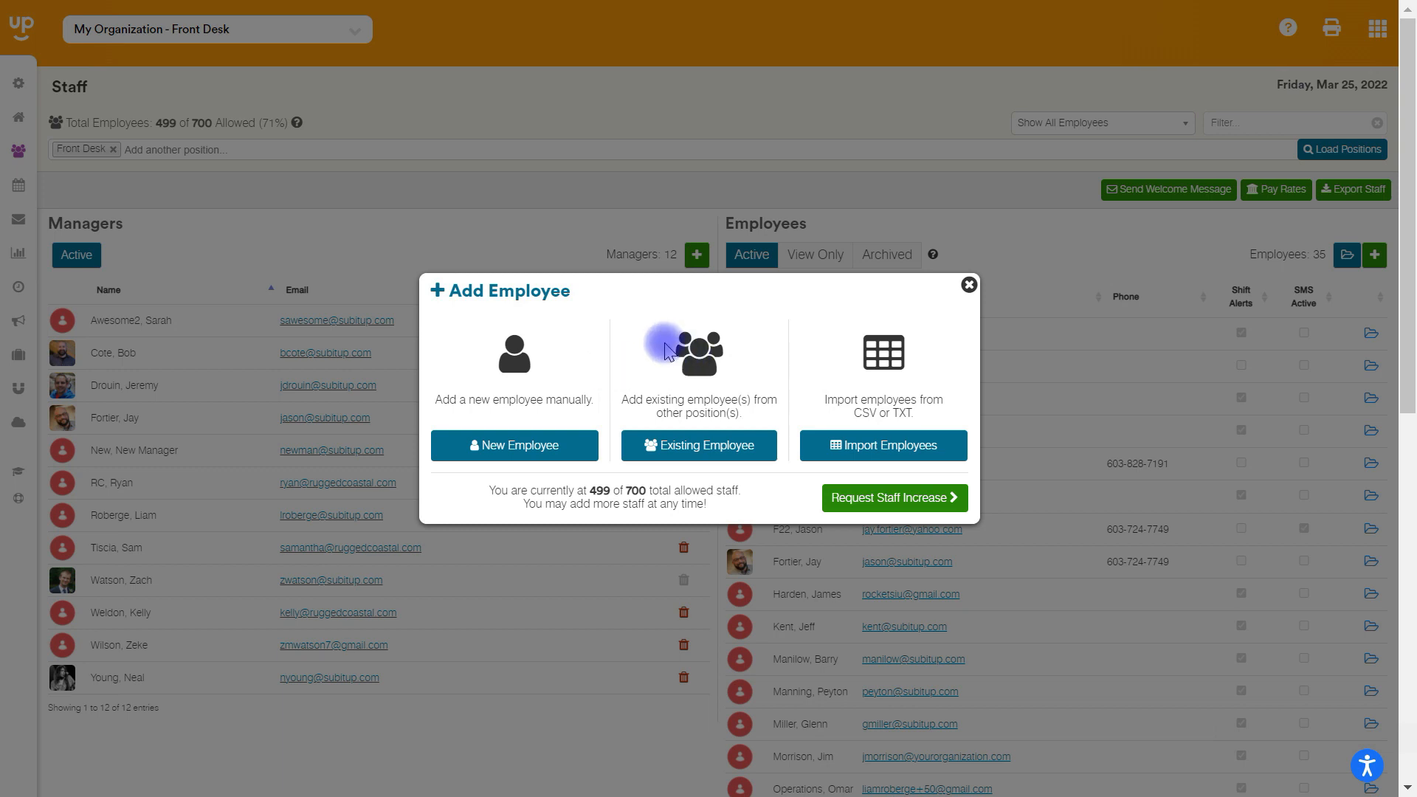
left_click(697, 458)
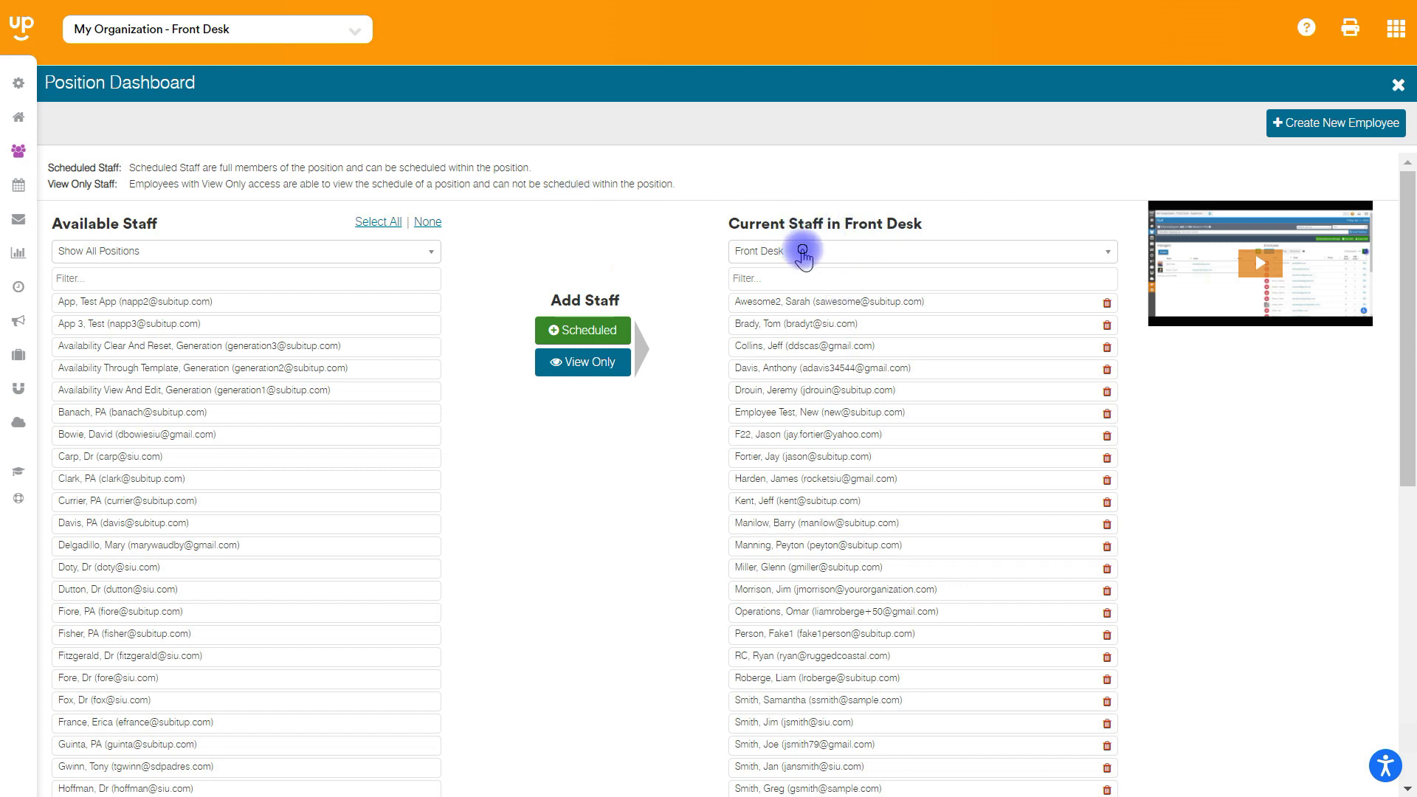
left_click(802, 254)
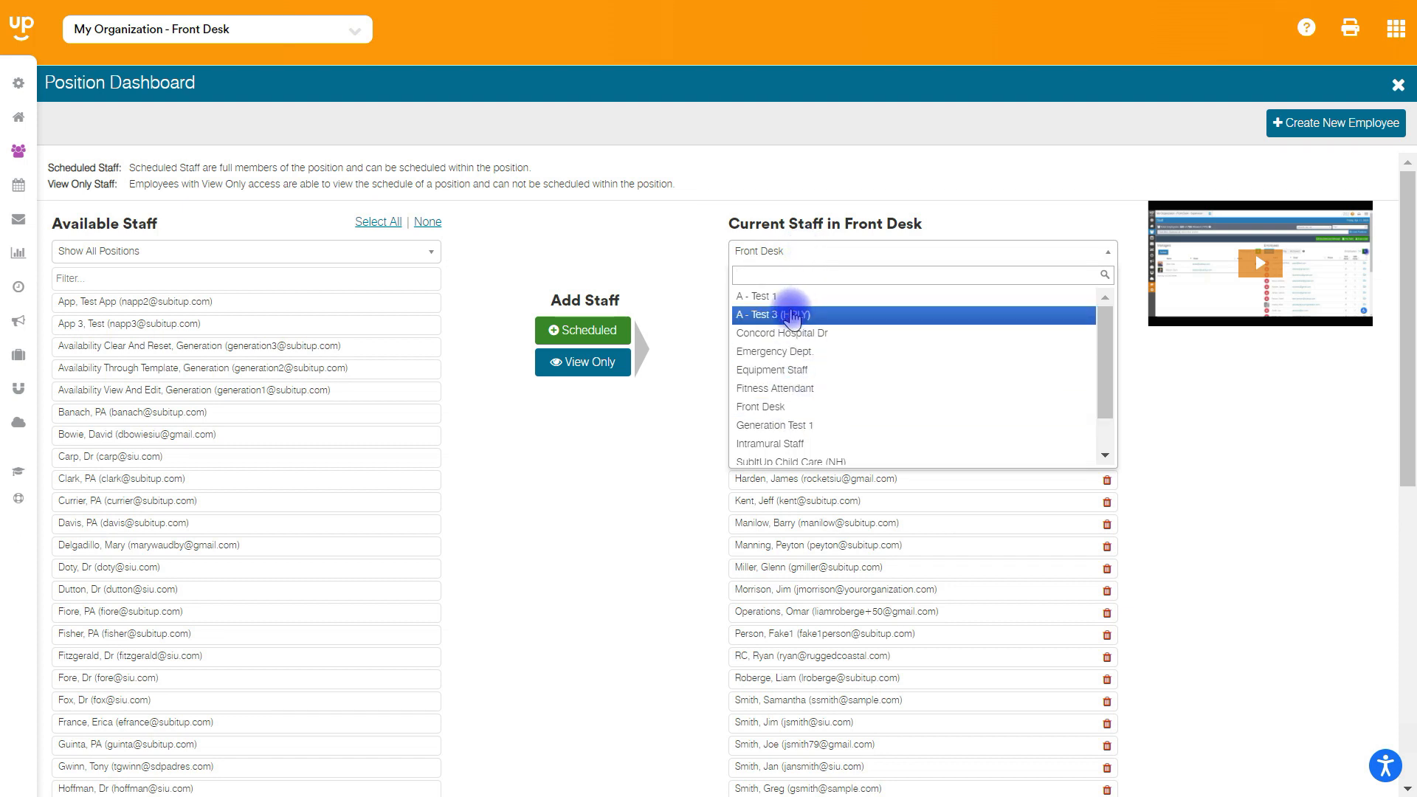
scroll(791, 405, "down", 2)
left_click(810, 170)
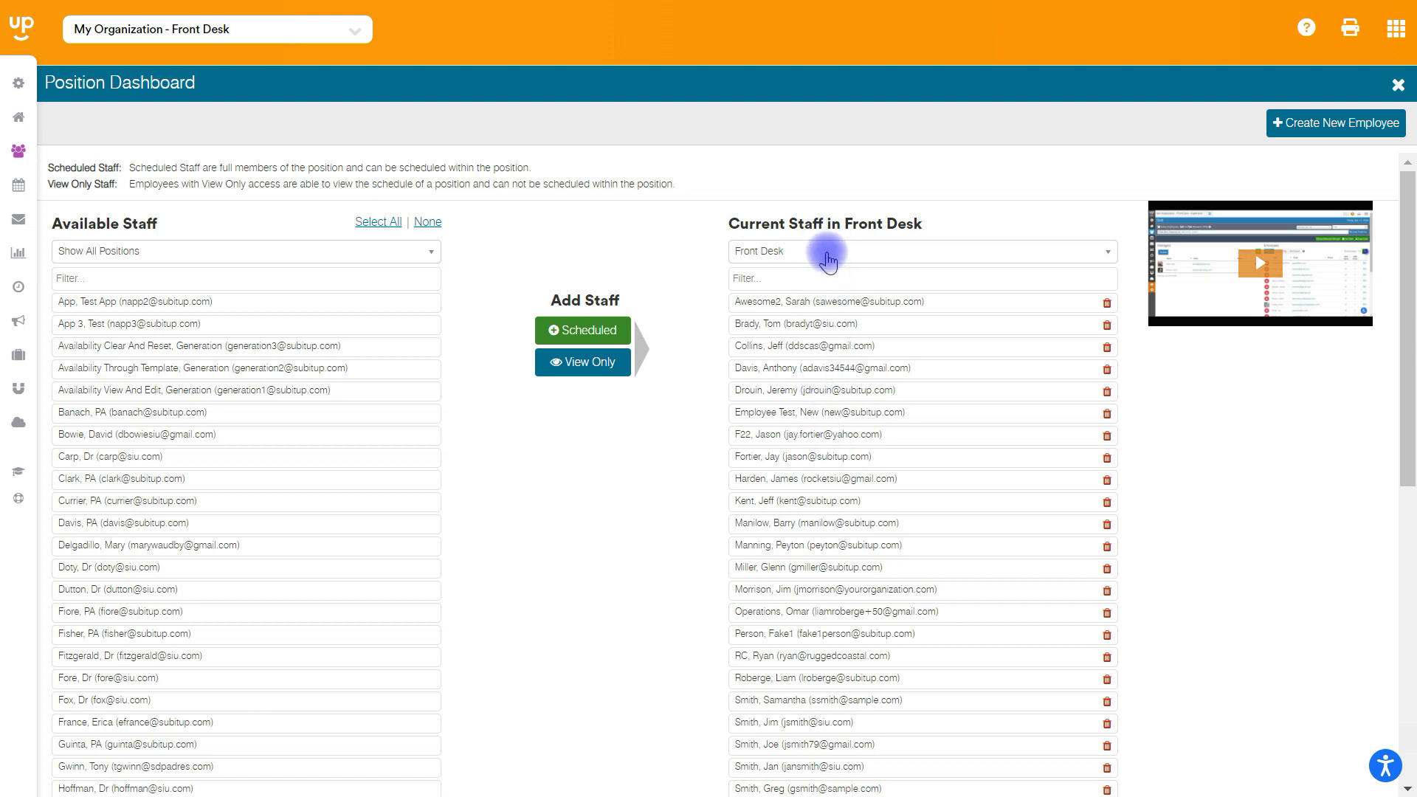
Step: Filter the available staff by Equipment Staff and by Fitness Attendant, and return the filter to Show All Positions
left_click(183, 257)
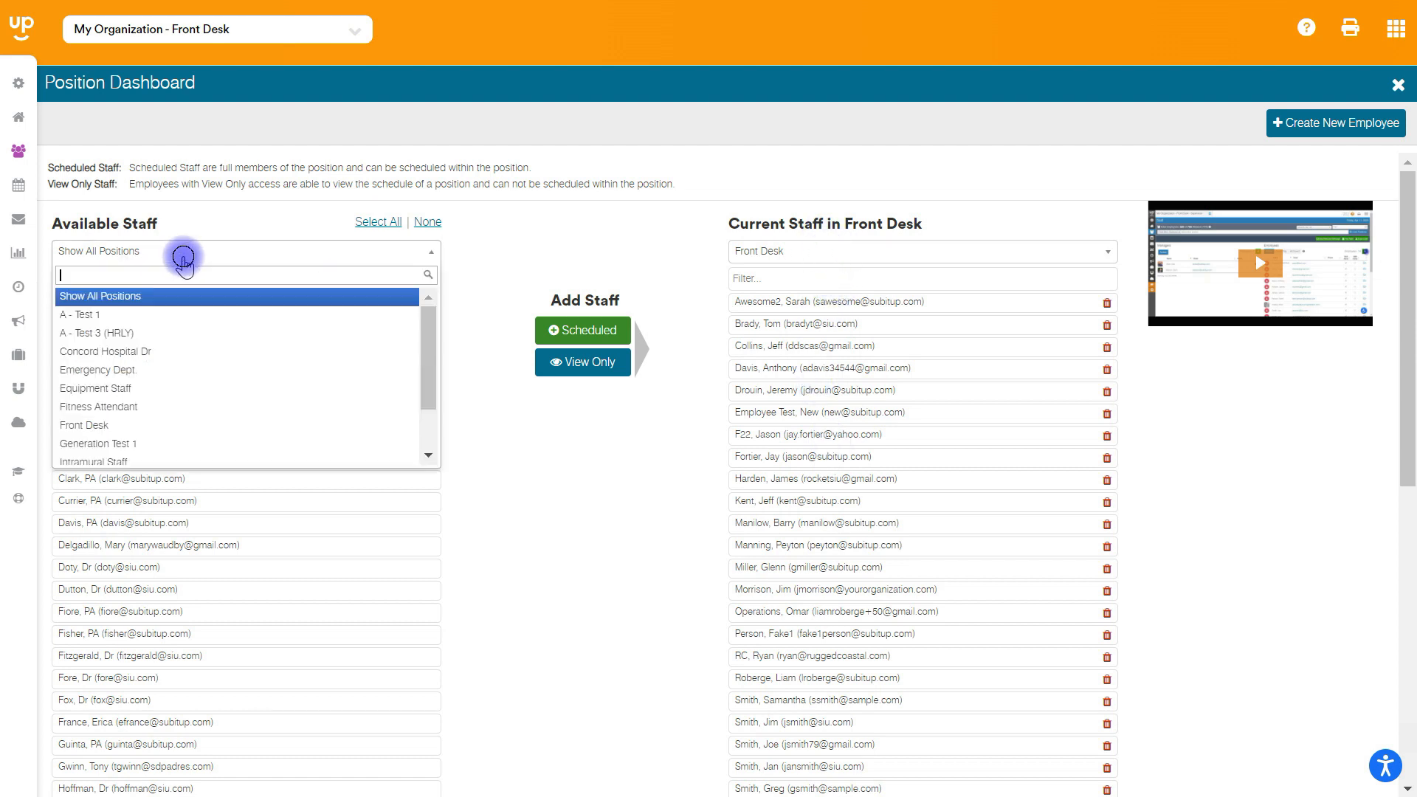
left_click(159, 389)
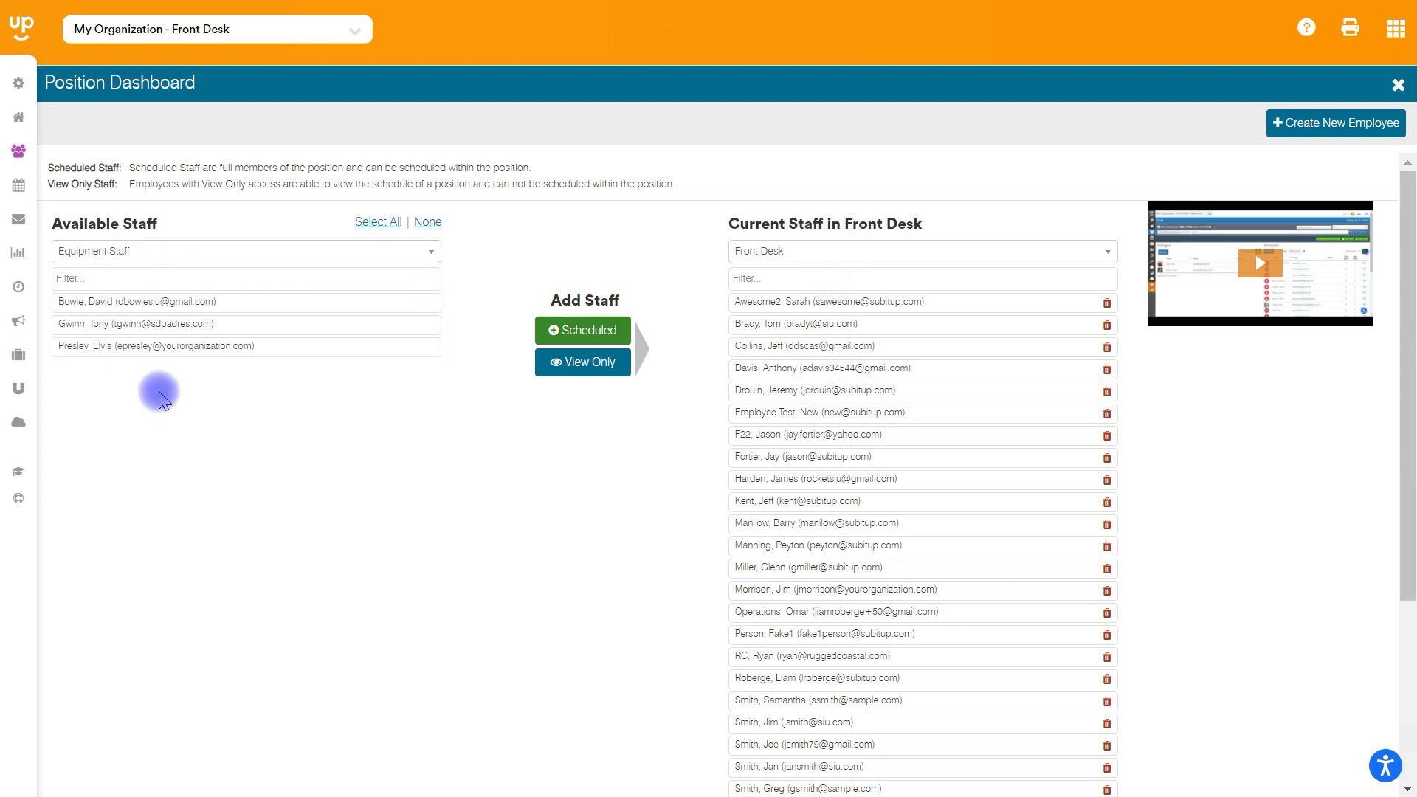
left_click(202, 252)
left_click(151, 406)
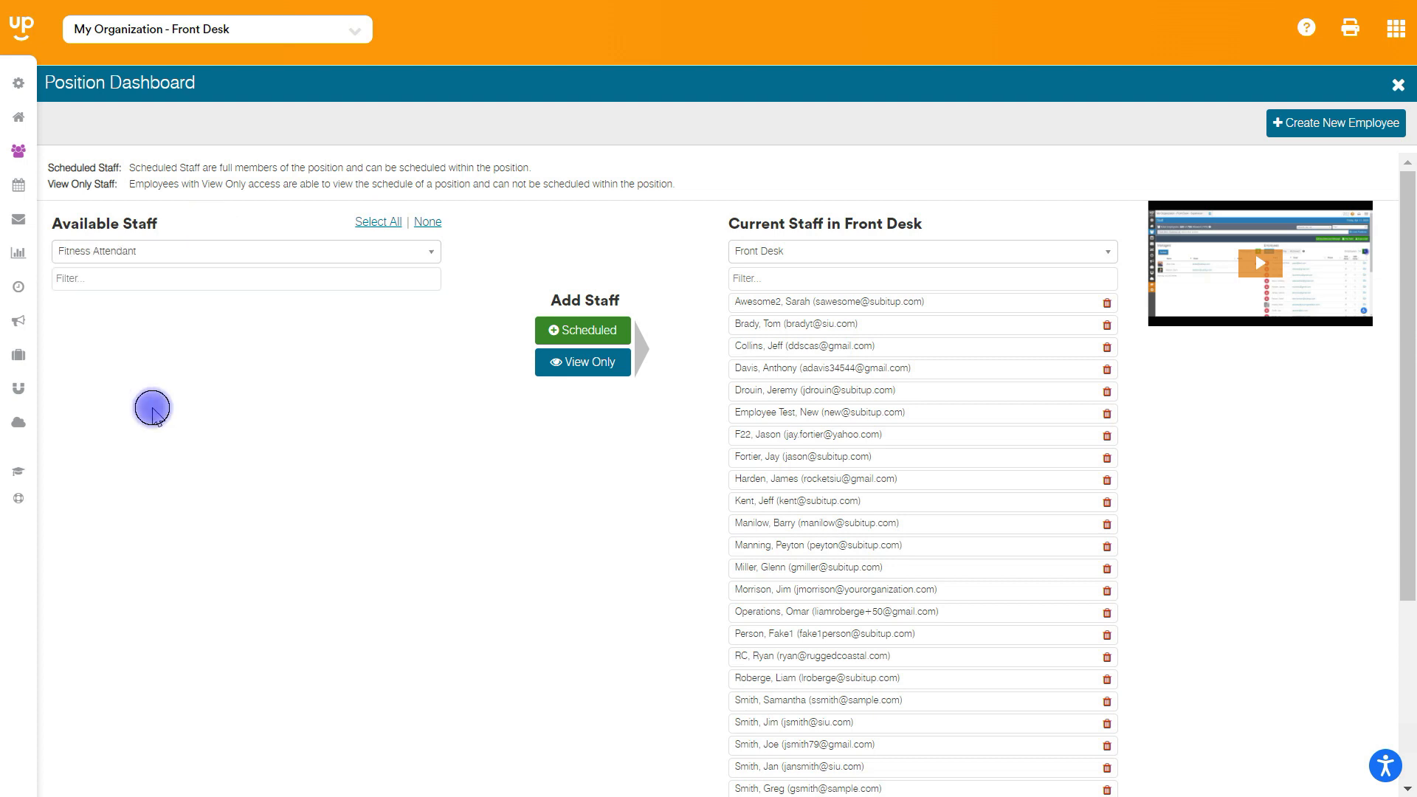
left_click(202, 252)
left_click(195, 296)
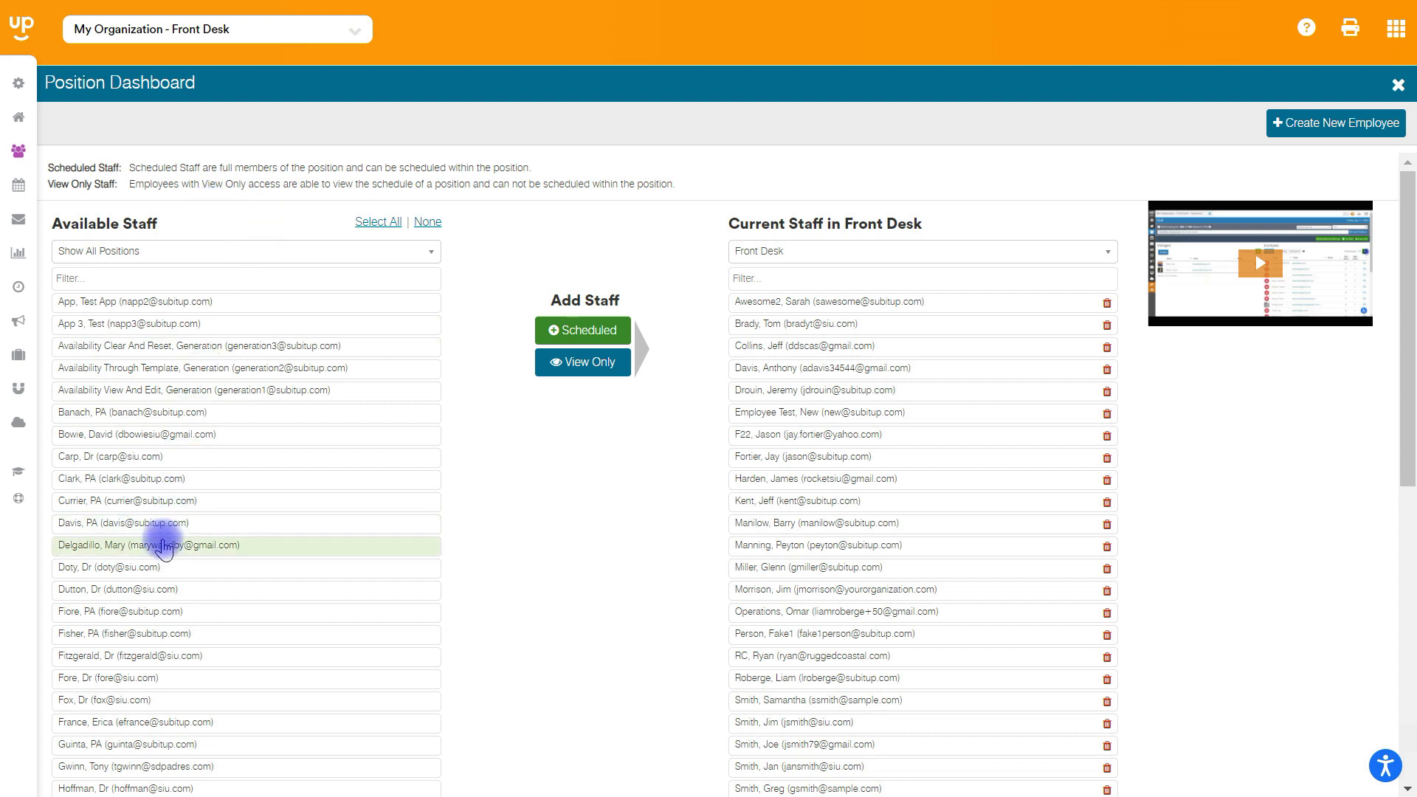
Step: Try selecting six available staff members individually and all of them at once, and clear the whole selection
left_click(159, 434)
left_click(171, 501)
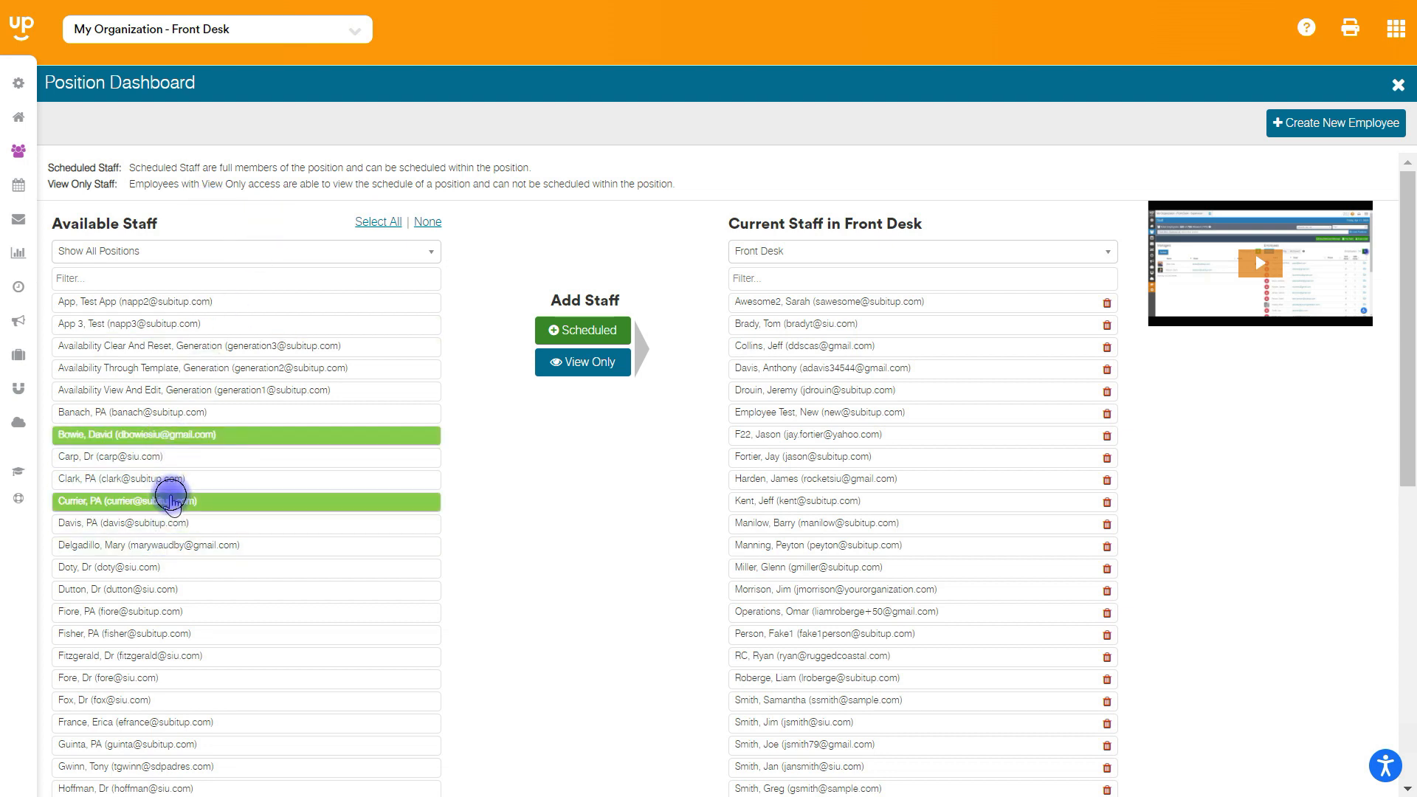
left_click(158, 567)
left_click(165, 635)
left_click(164, 589)
left_click(166, 677)
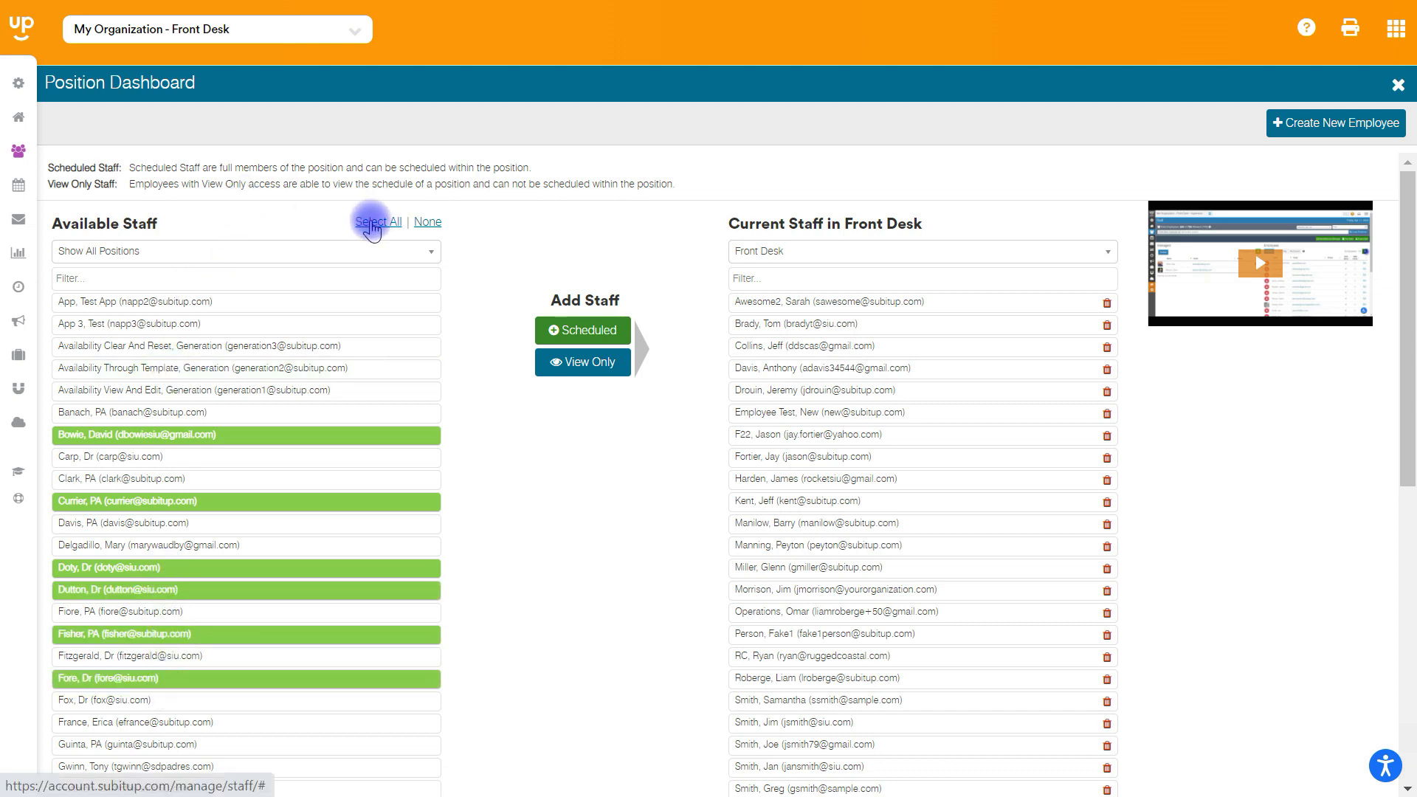
left_click(373, 222)
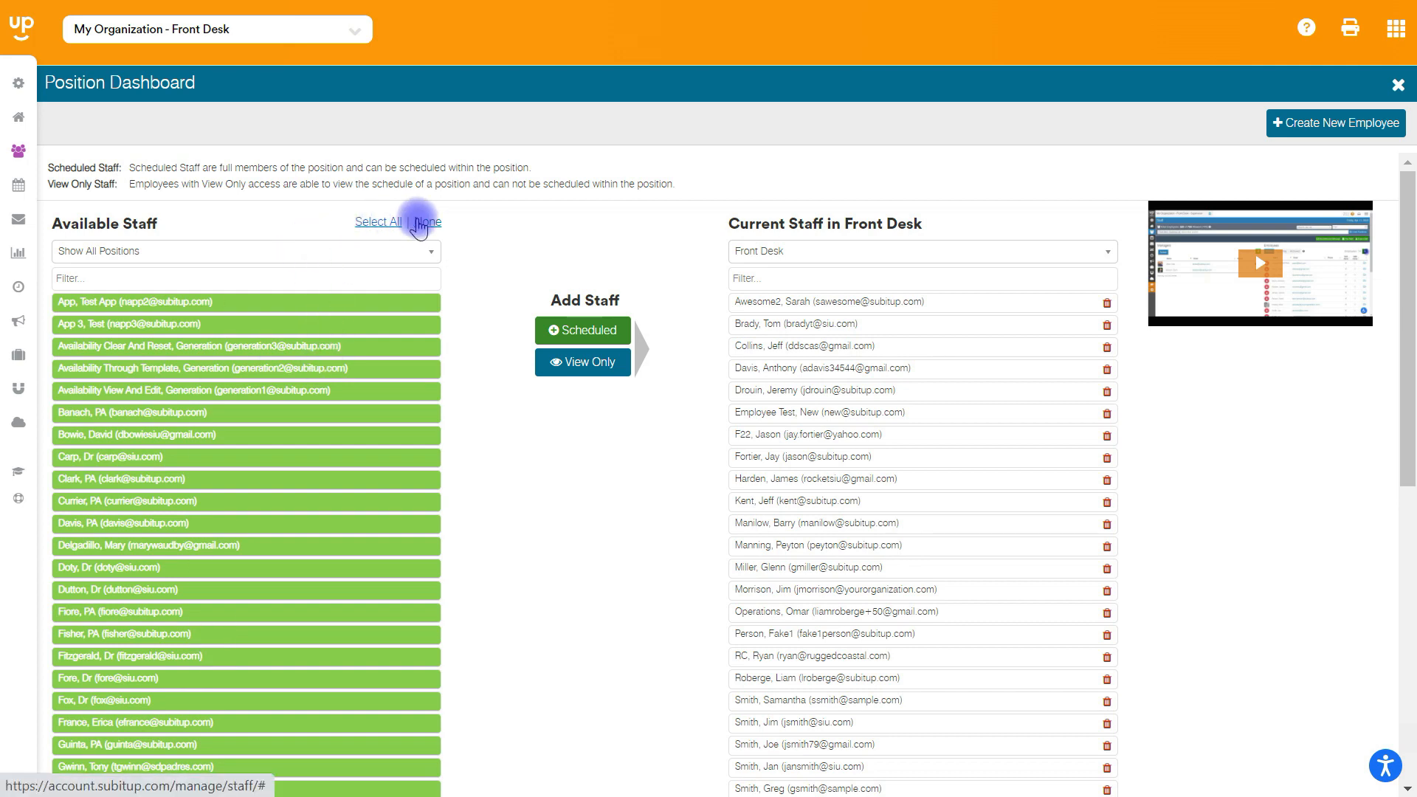
left_click(426, 224)
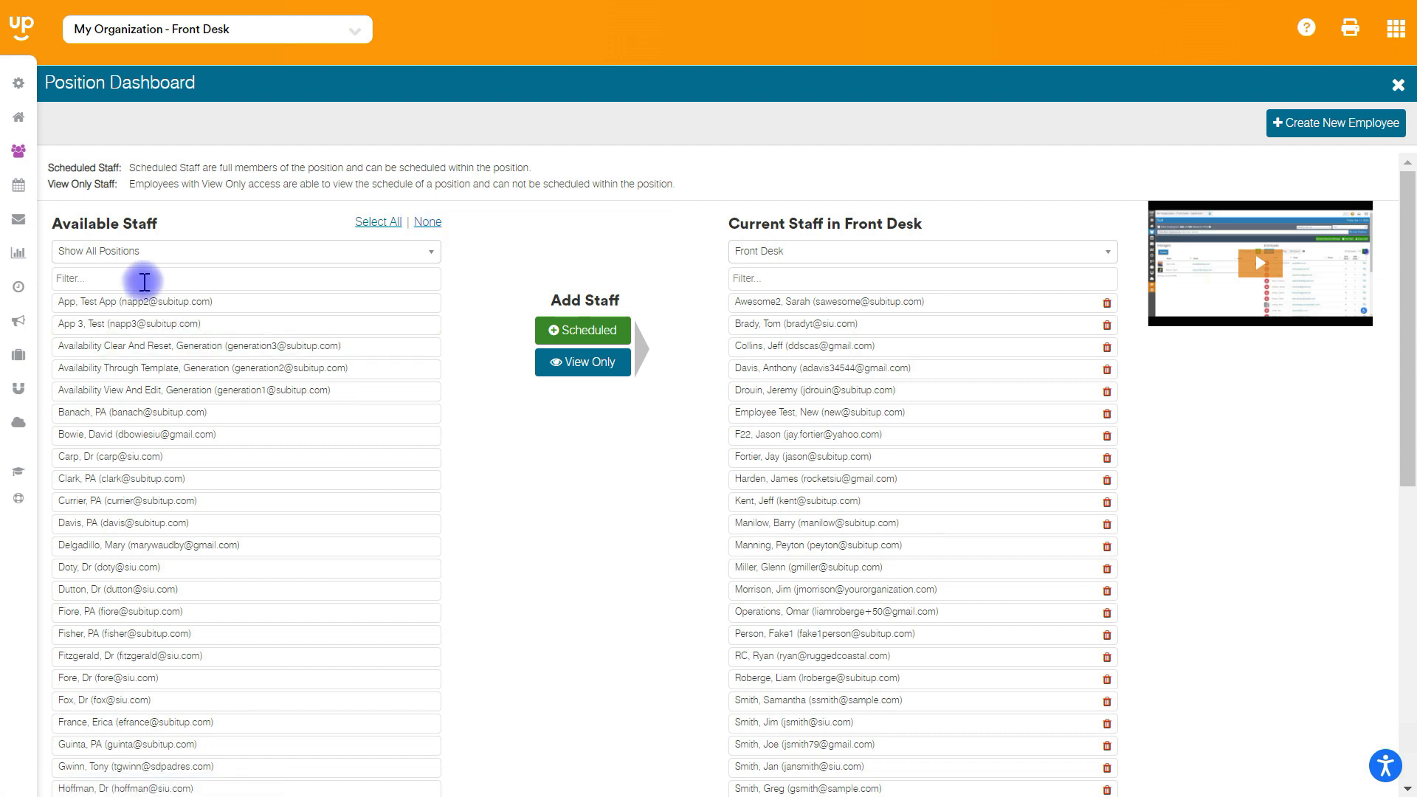
Step: Add the 7th, 15th and 18th available staff members to Front Desk as scheduled staff and save the change
left_click(166, 439)
left_click(163, 550)
left_click(170, 617)
left_click(164, 546)
left_click(230, 683)
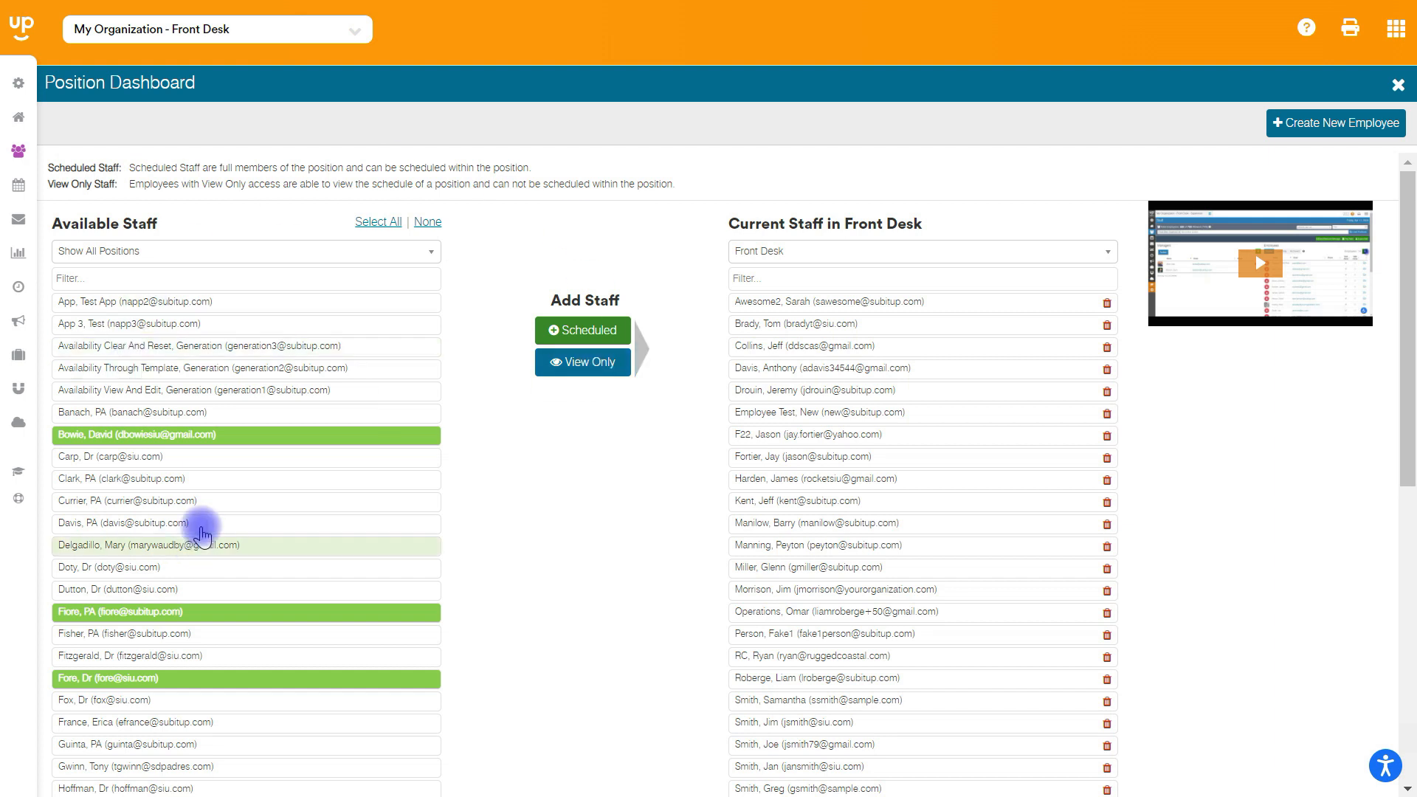
left_click(576, 330)
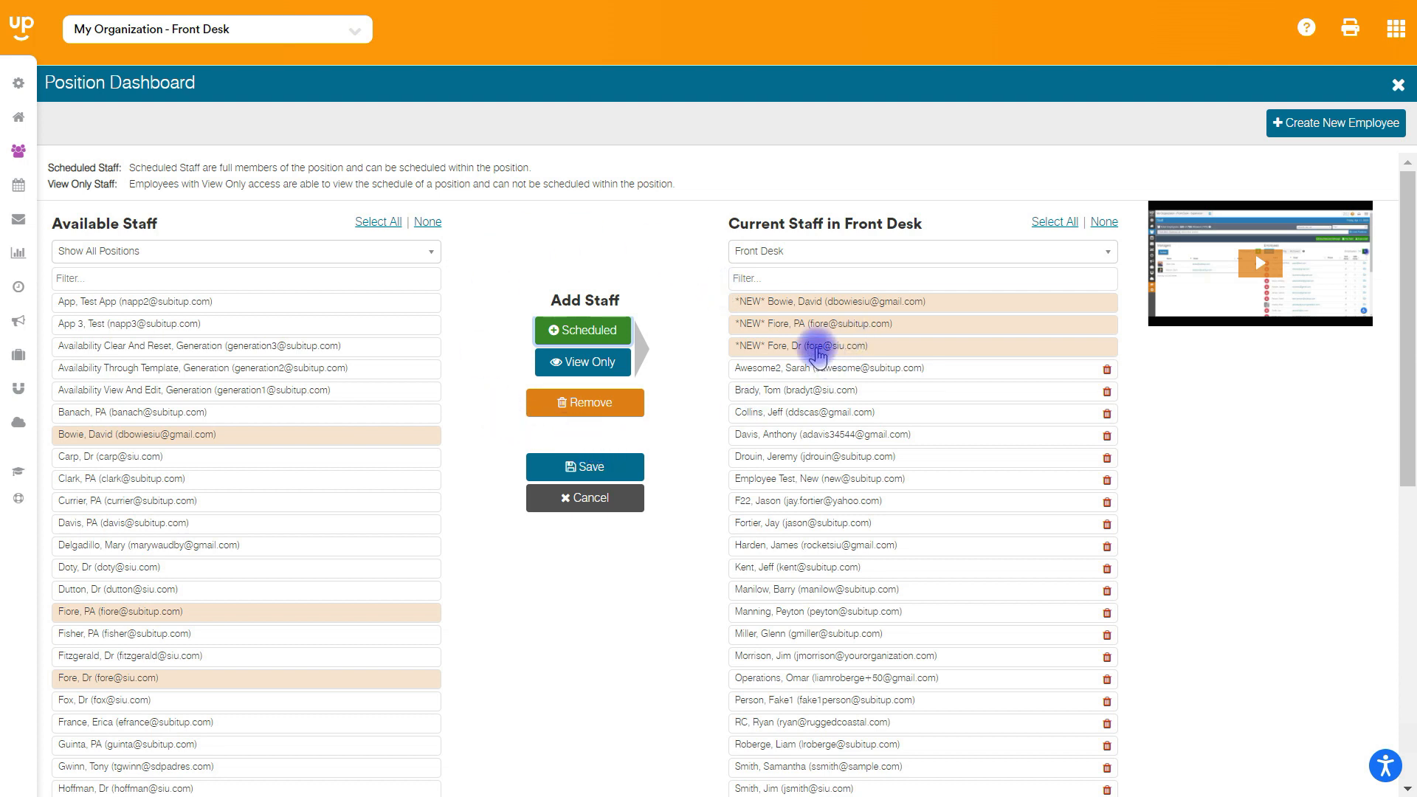
left_click(584, 472)
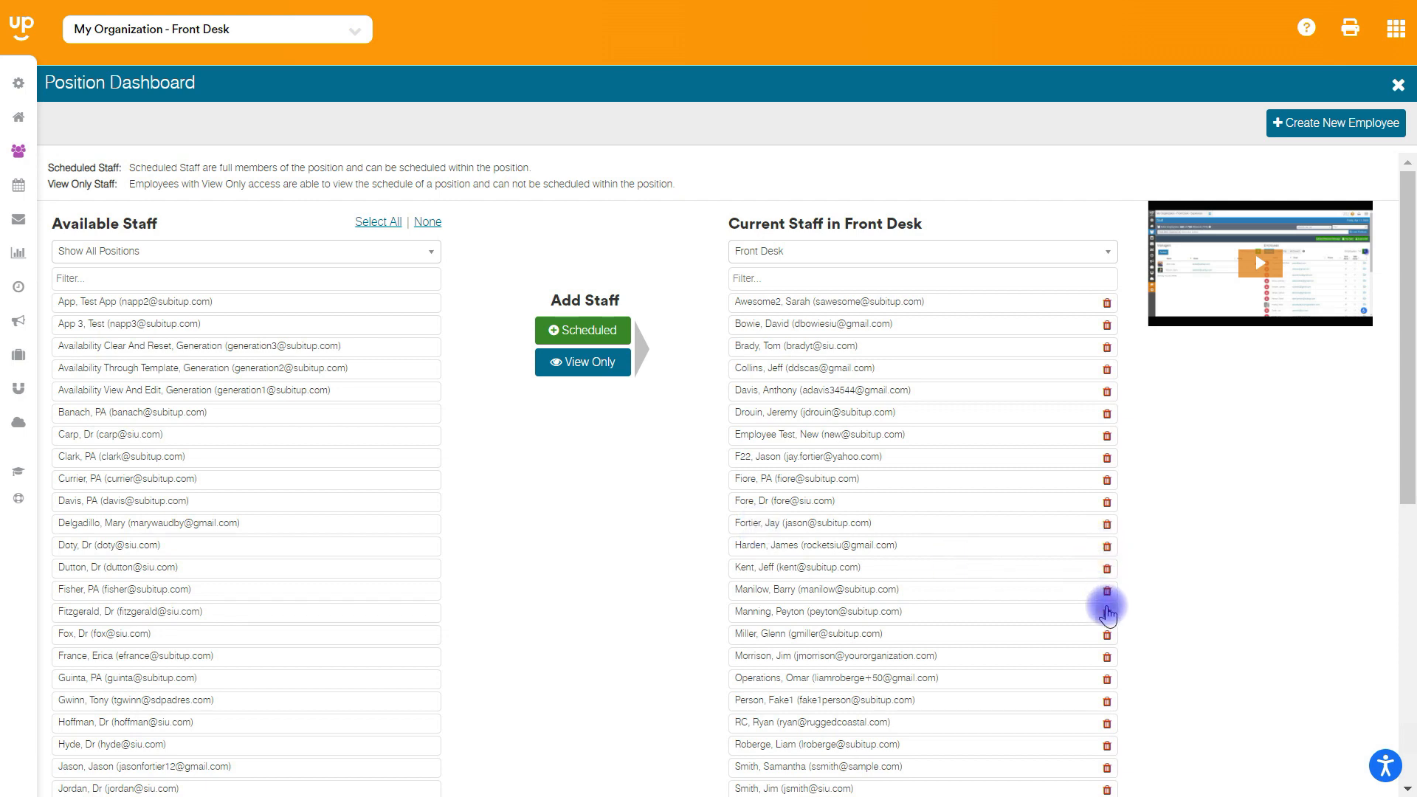
Step: Open the archive options for the 15th current Front Desk employee, set the position to All Positions, and close them without archiving
left_click(1107, 612)
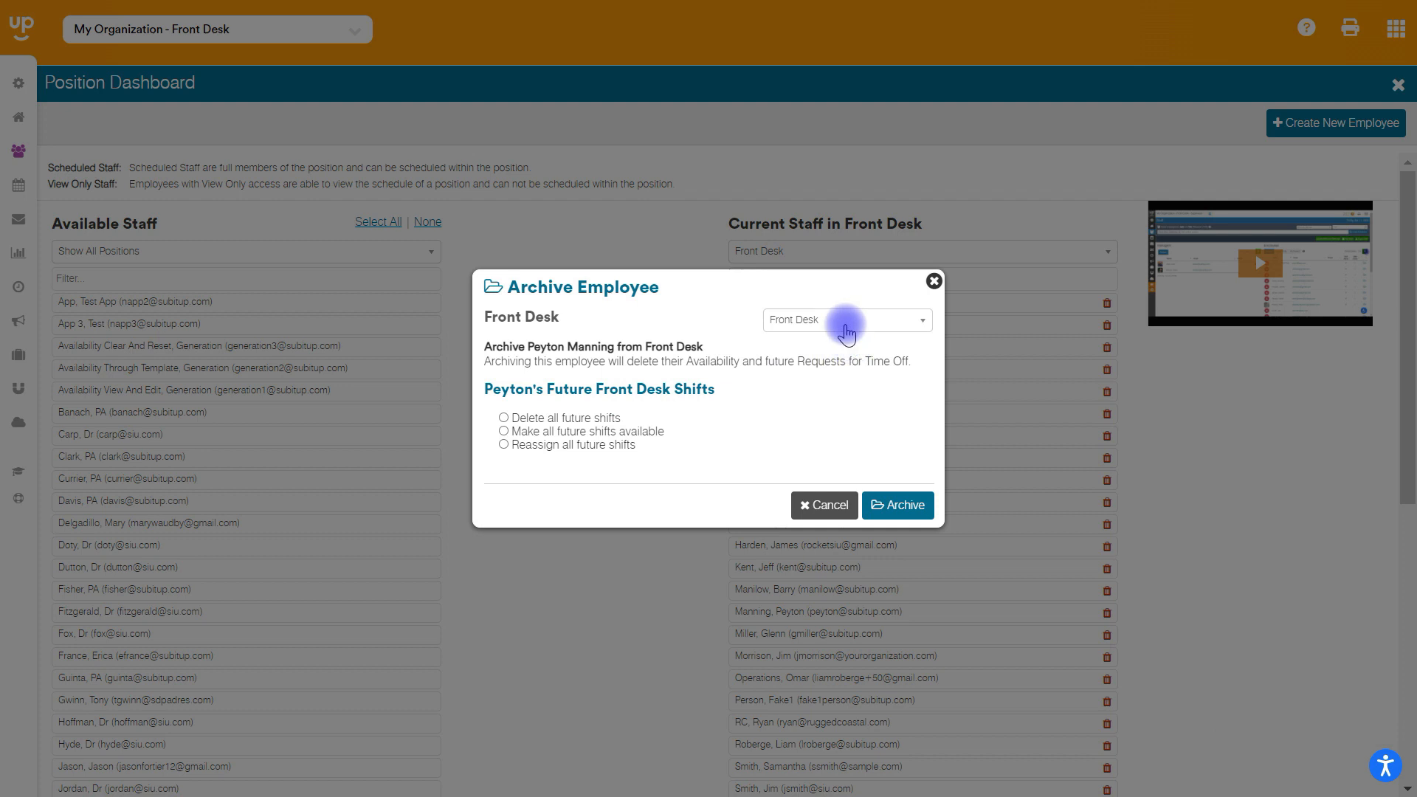
left_click(845, 320)
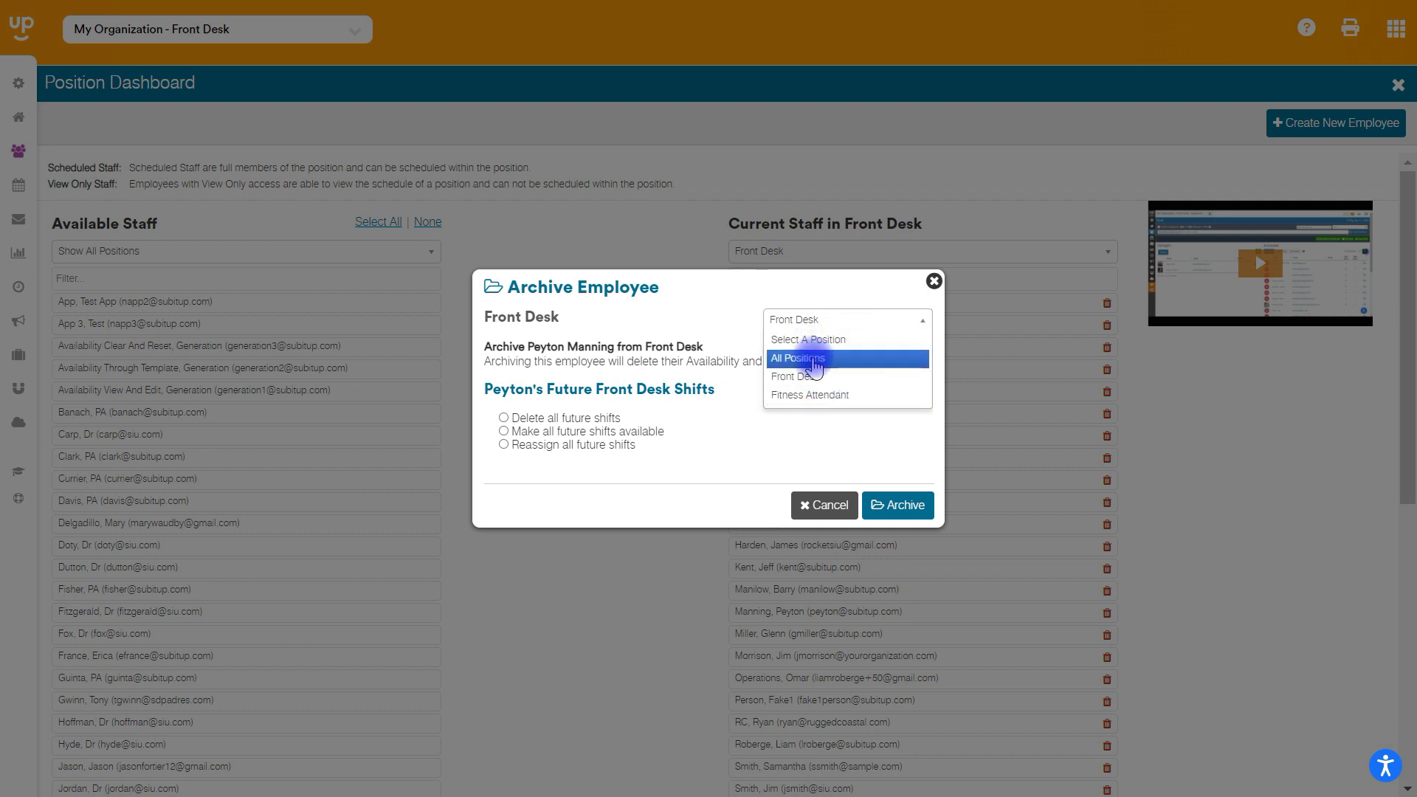
left_click(814, 358)
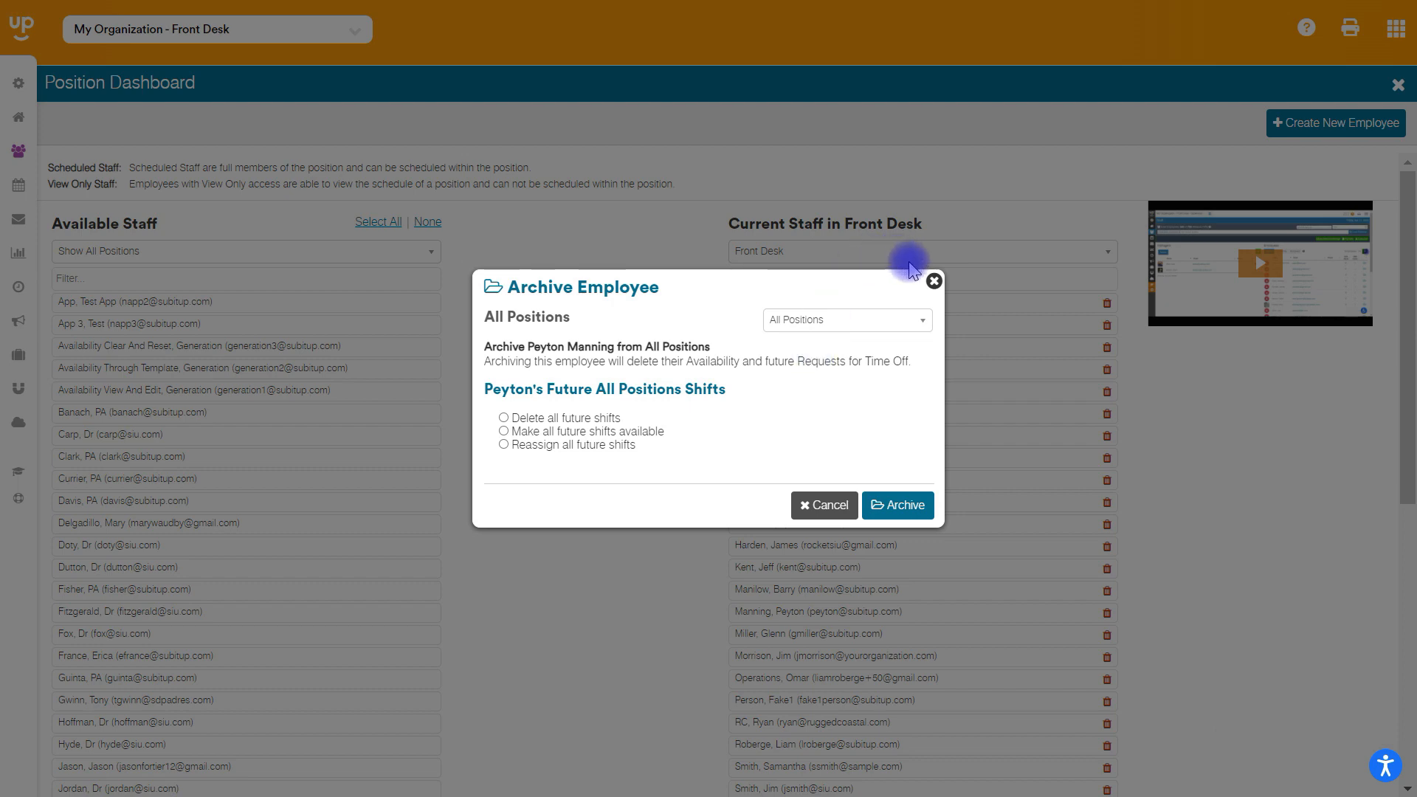
left_click(933, 282)
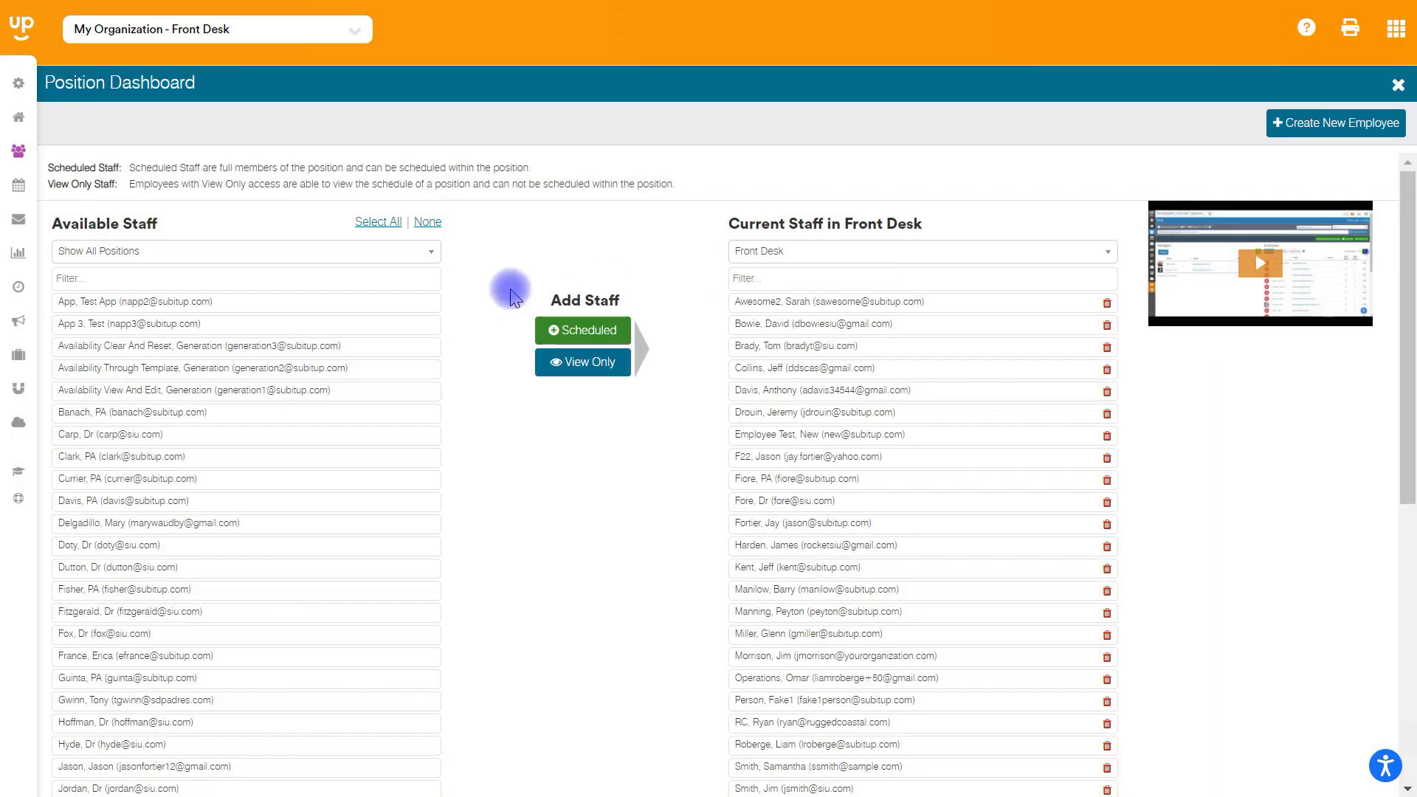